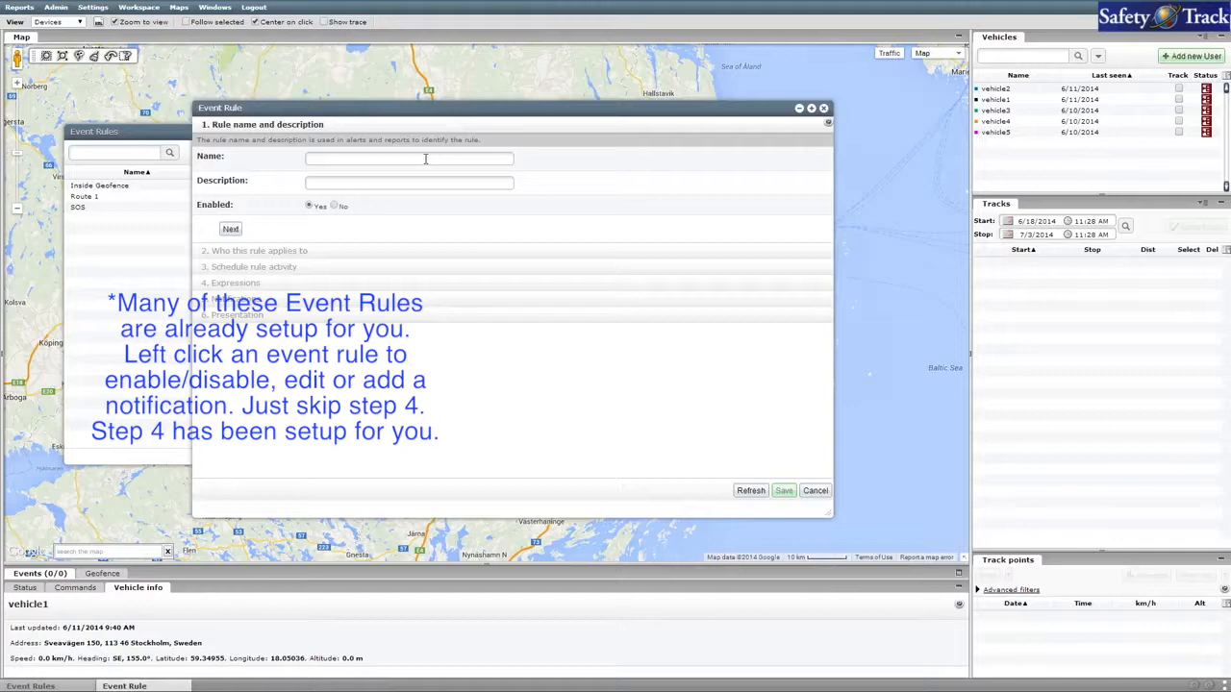
# Enter "Idle vehicle" as the event rule's name and description, and leave all user tags unselected.
pyautogui.click(426, 158)
pyautogui.write('Idle vehicle')
pyautogui.press('Tab')
pyautogui.write('Id')
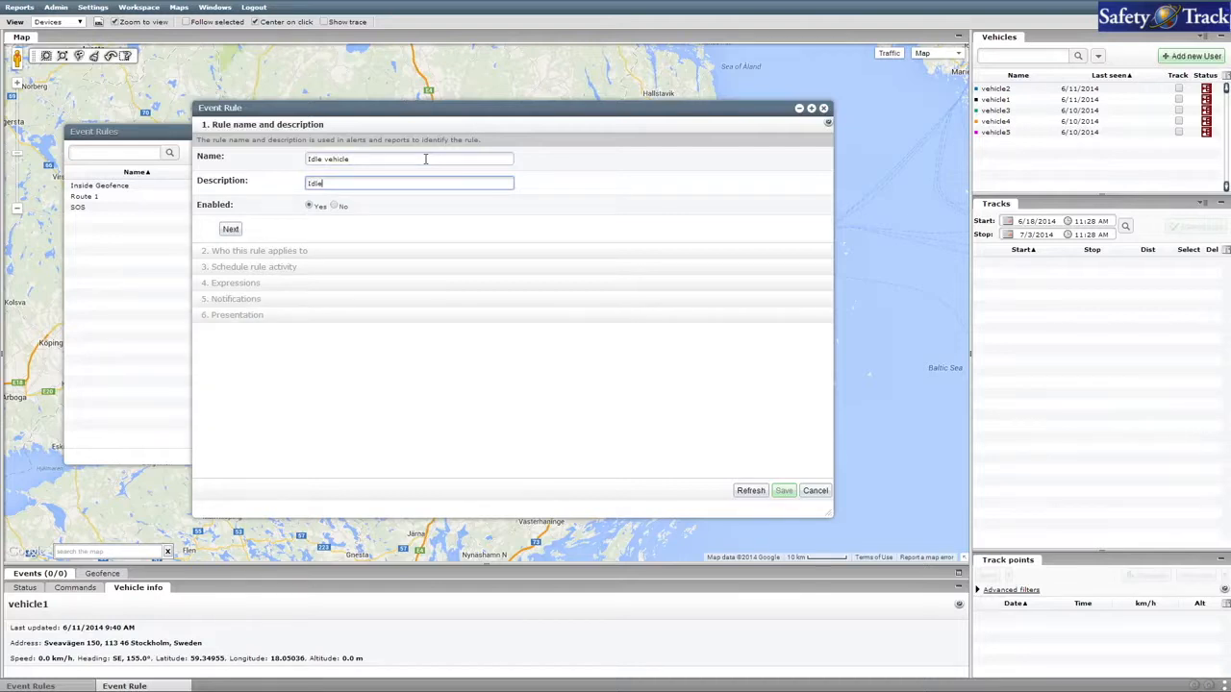
pyautogui.write('le vehicle')
pyautogui.click(231, 229)
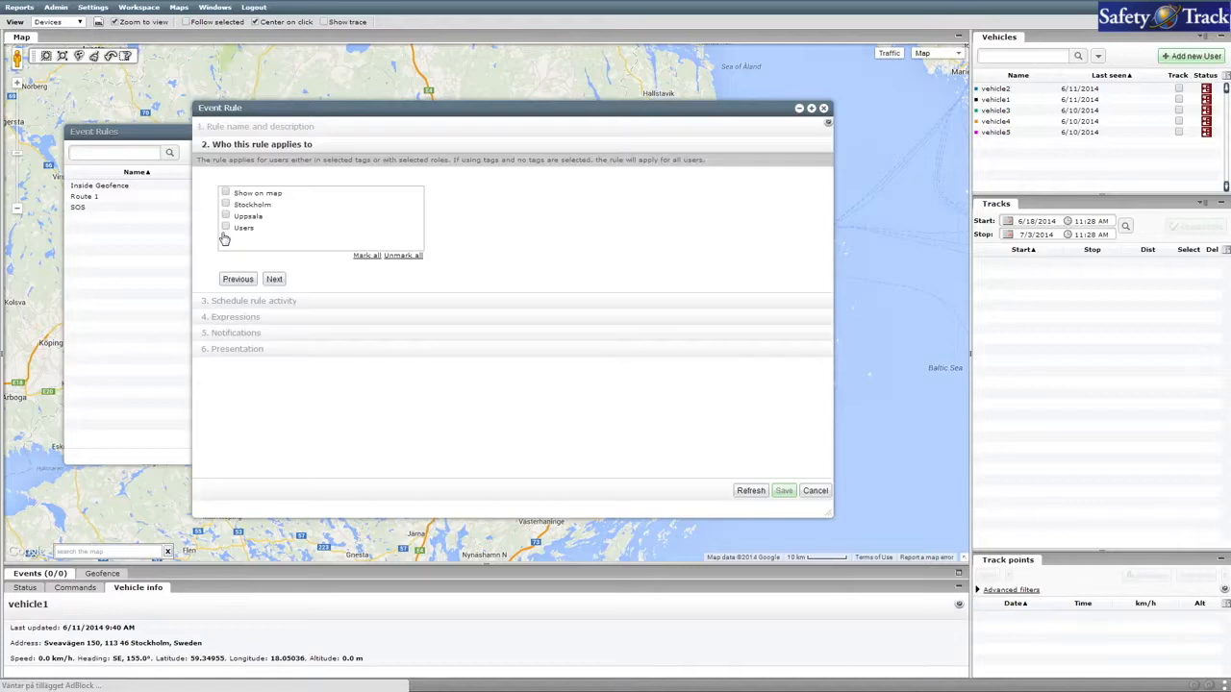
pyautogui.click(275, 280)
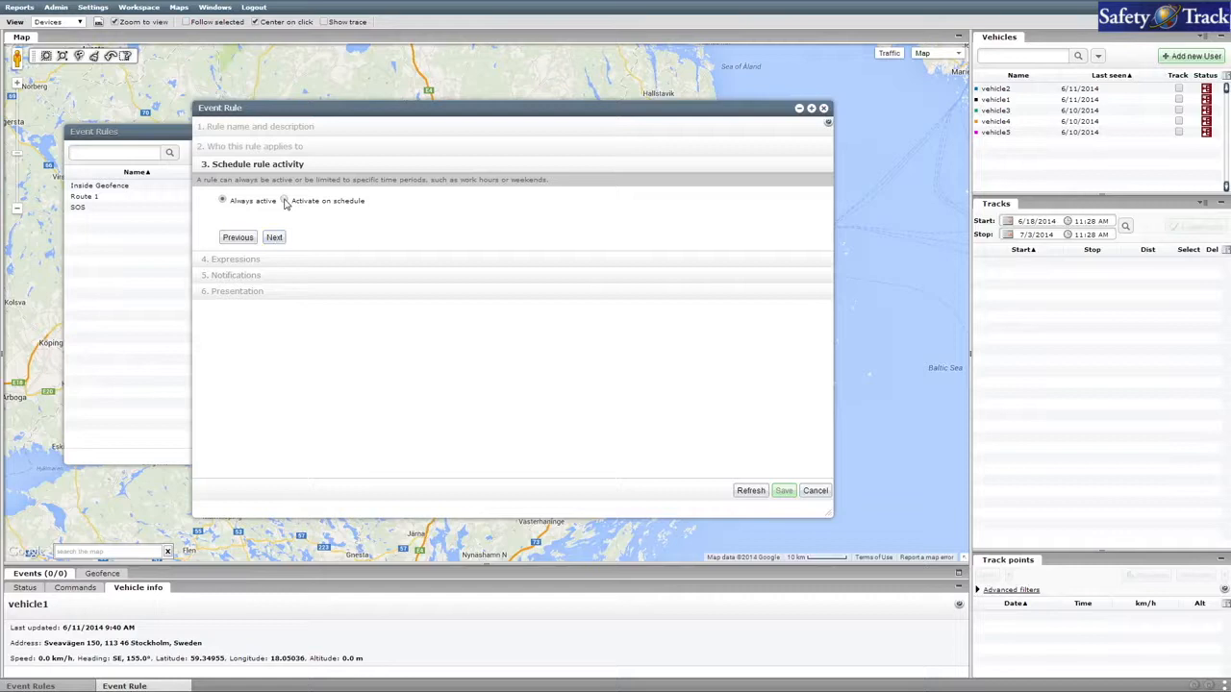
# Activate the rule on a schedule with active hours from 08:00 to 17:00.
pyautogui.click(285, 201)
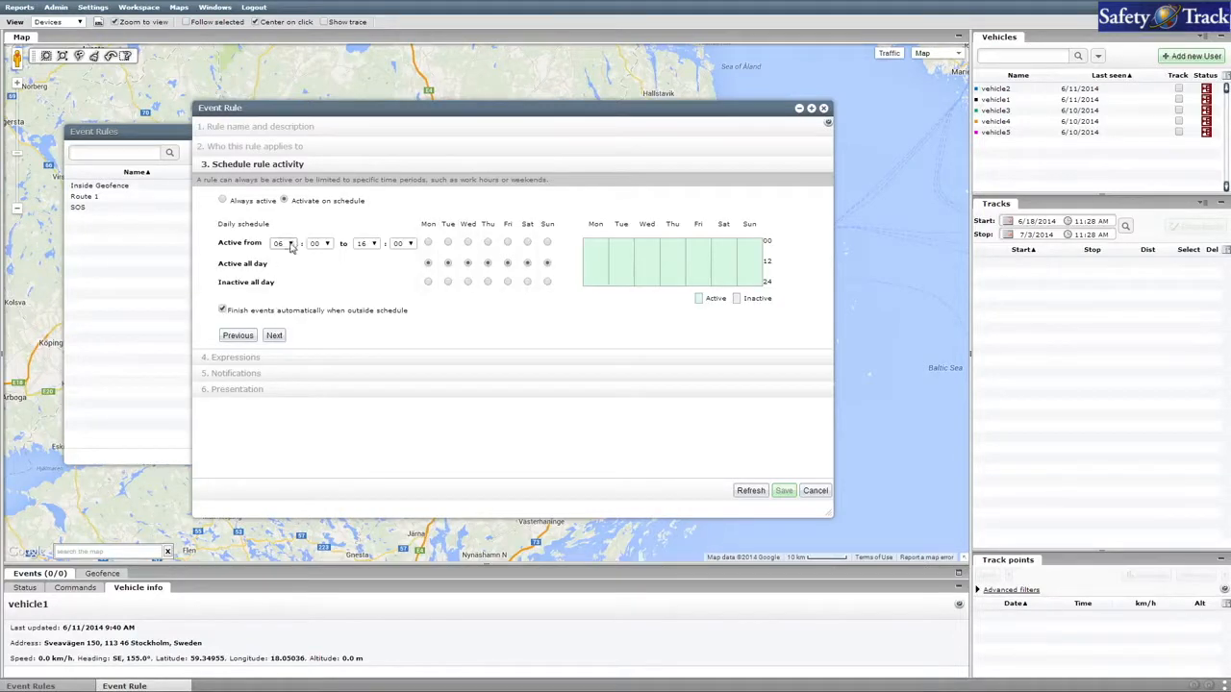
pyautogui.click(285, 244)
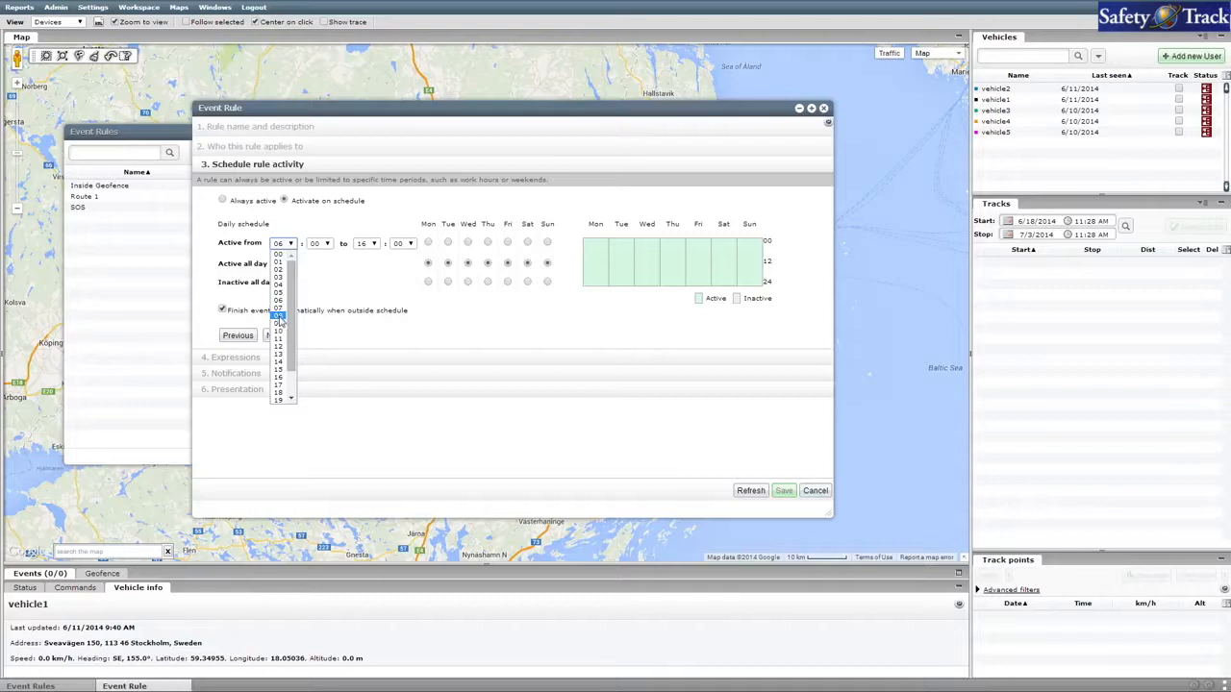
pyautogui.click(278, 318)
pyautogui.click(371, 245)
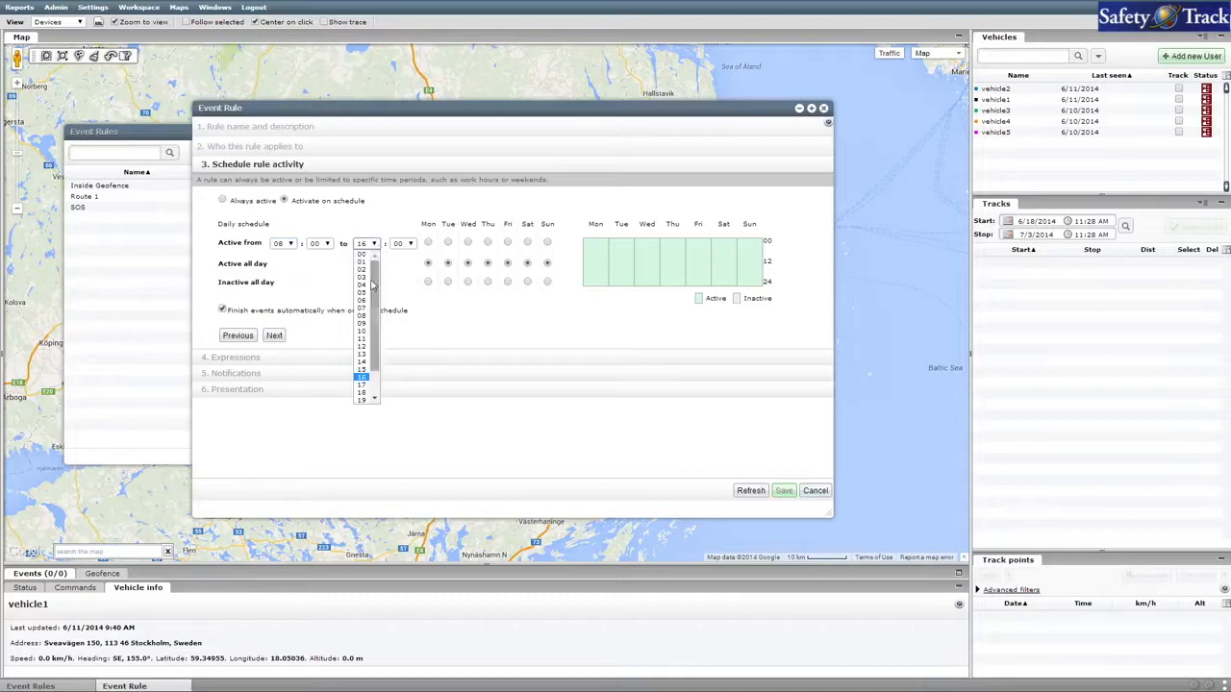
pyautogui.click(361, 386)
# Apply the active hours to Monday through Friday and make Saturday and Sunday inactive all day.
pyautogui.click(428, 242)
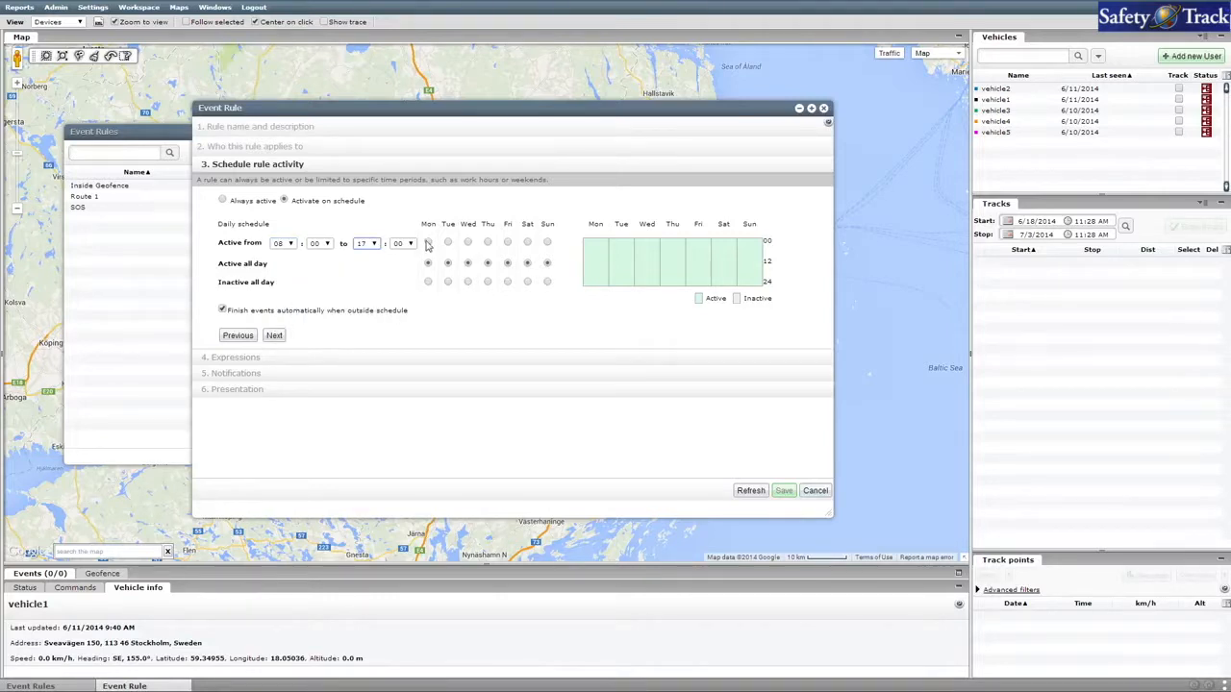
pyautogui.click(448, 243)
pyautogui.click(468, 242)
pyautogui.click(488, 242)
pyautogui.click(508, 243)
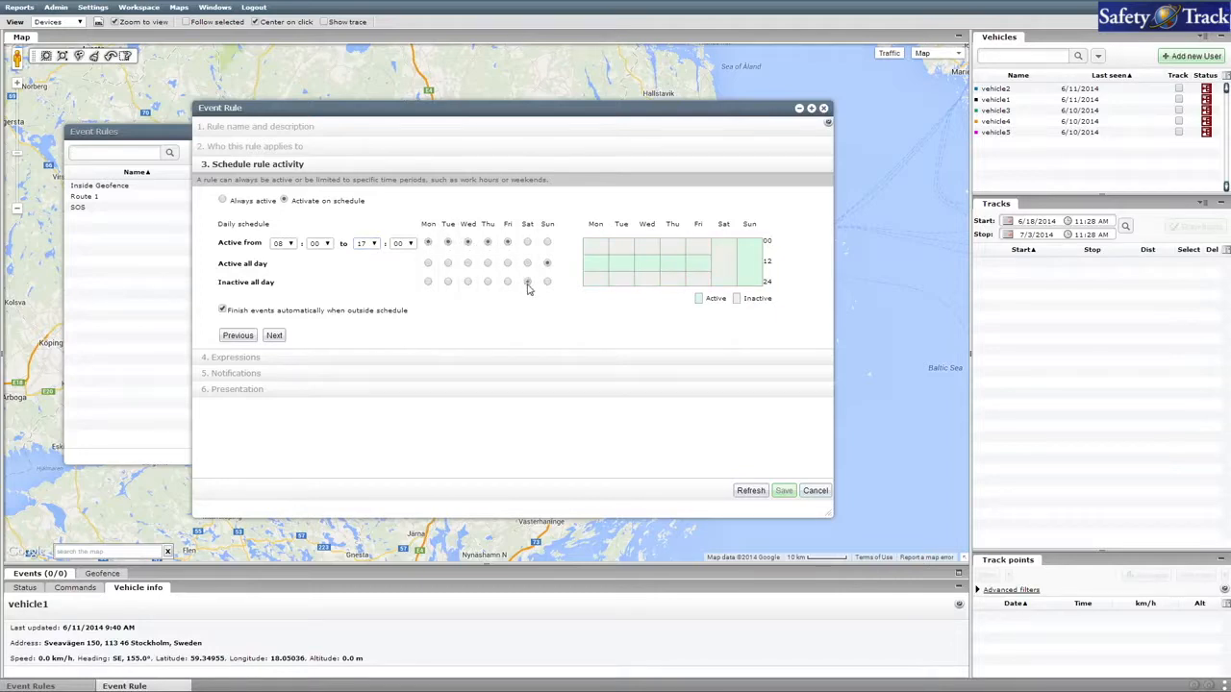
pyautogui.click(547, 282)
pyautogui.click(276, 336)
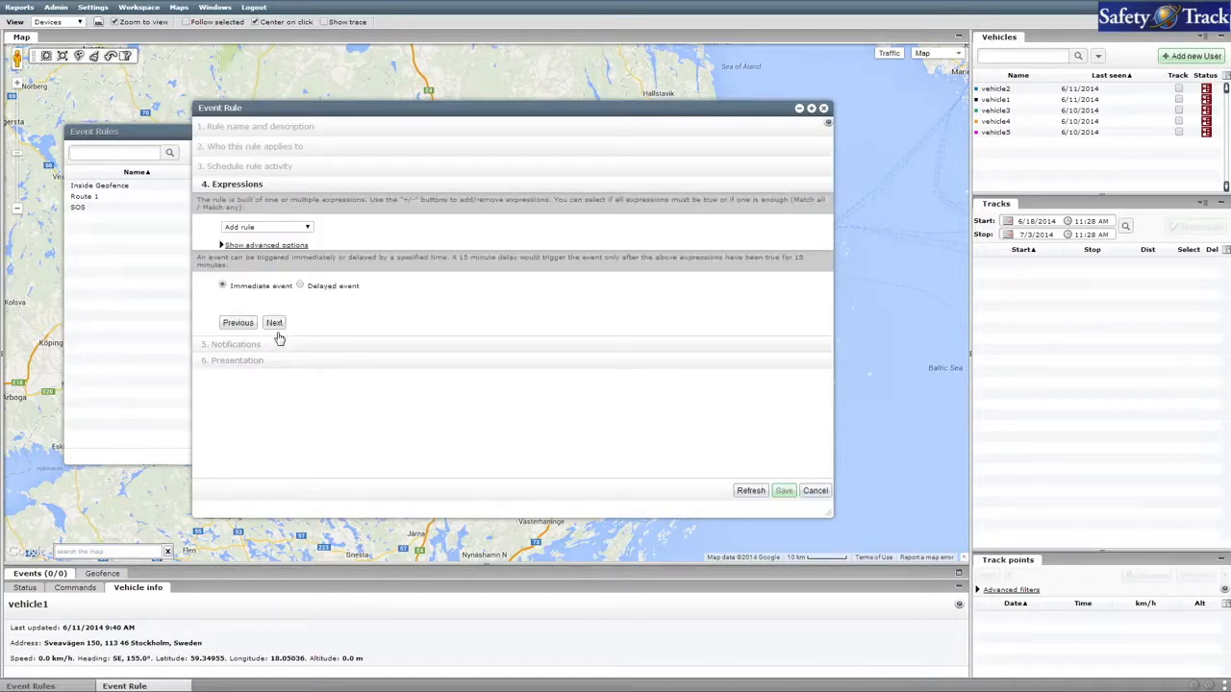
# Add a digital expression requiring Engine to equal on.
pyautogui.click(308, 228)
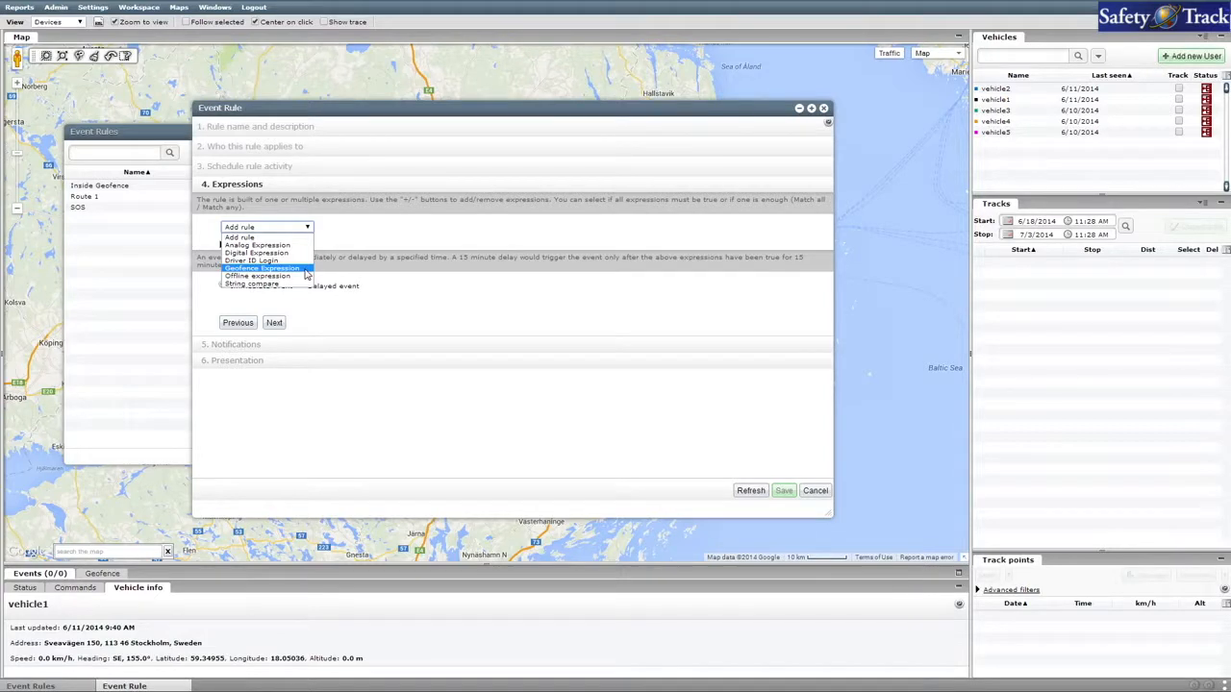
pyautogui.click(305, 253)
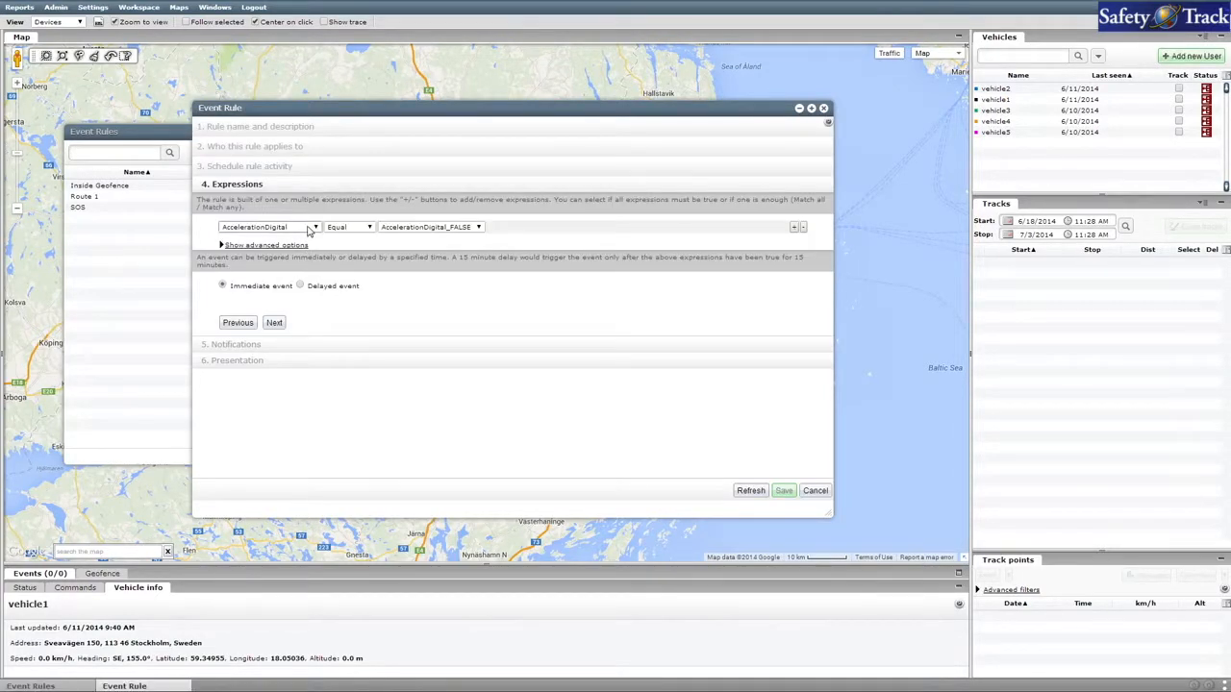
pyautogui.click(310, 231)
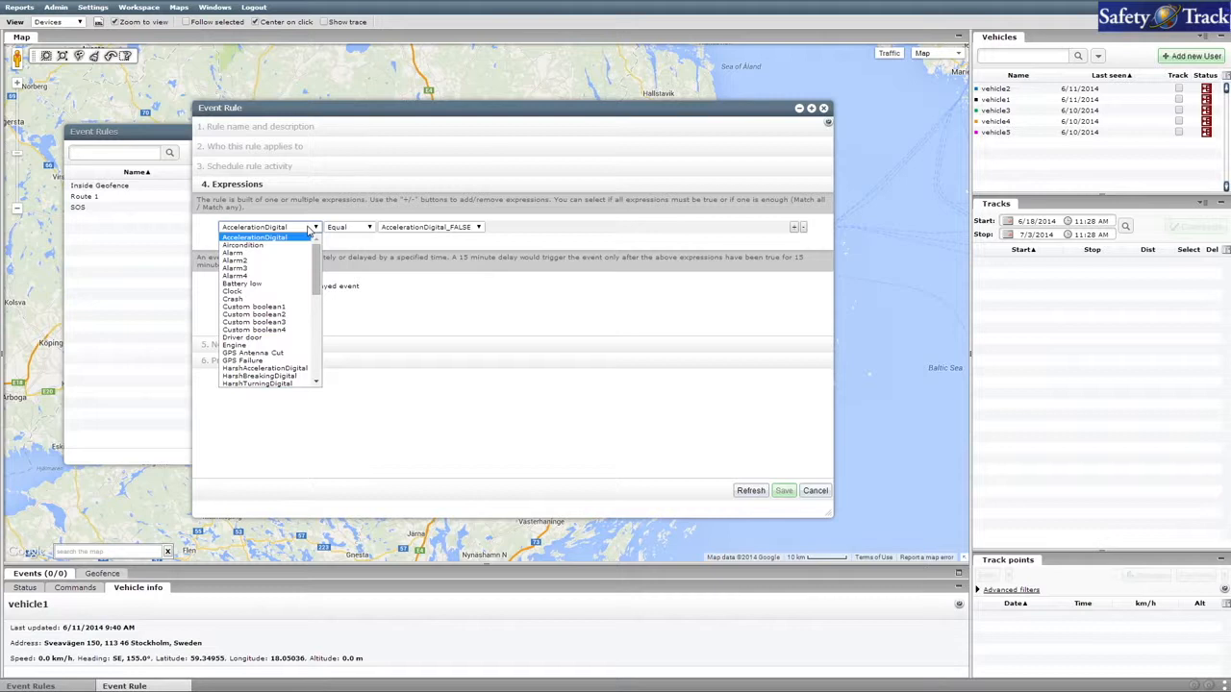
pyautogui.click(281, 347)
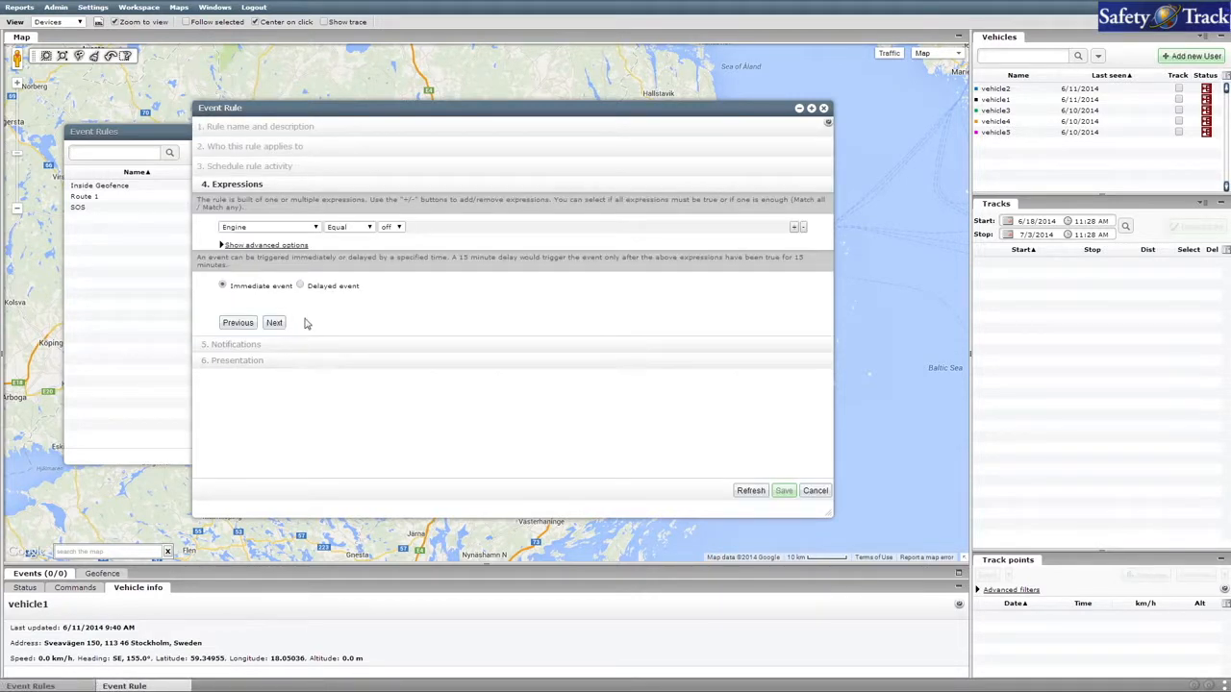
pyautogui.click(398, 230)
pyautogui.click(389, 237)
# Add a second, analog expression requiring Speed to equal 0 km/h.
pyautogui.click(794, 228)
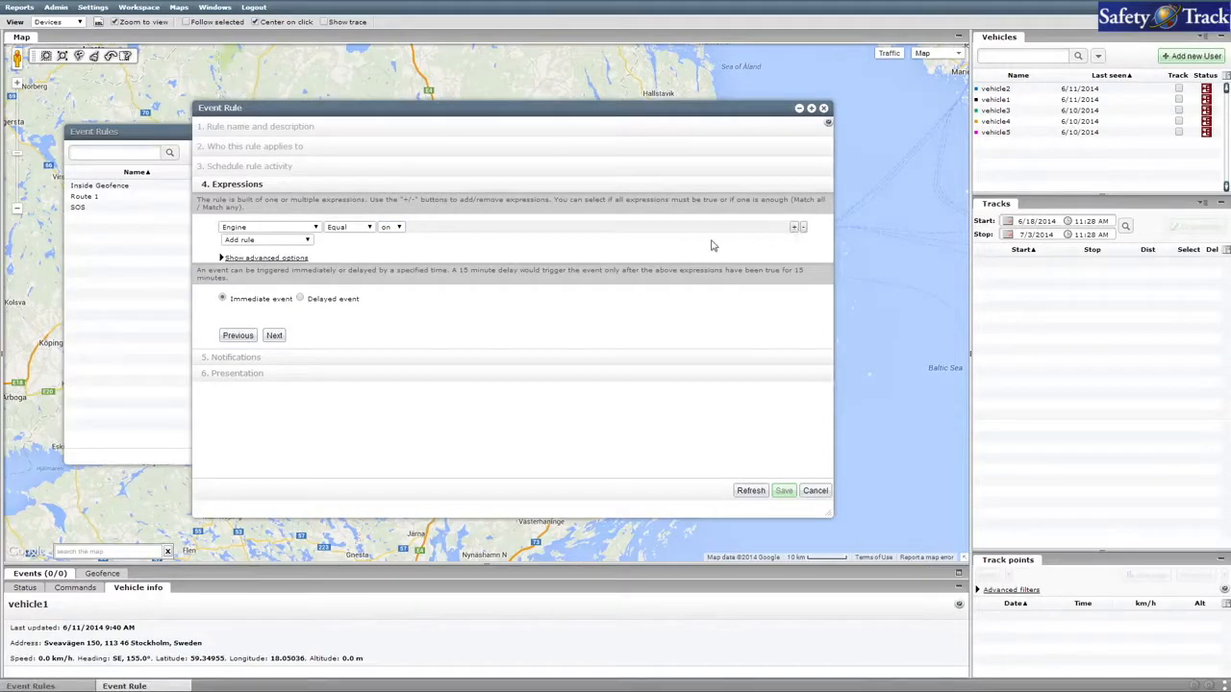
pyautogui.click(308, 239)
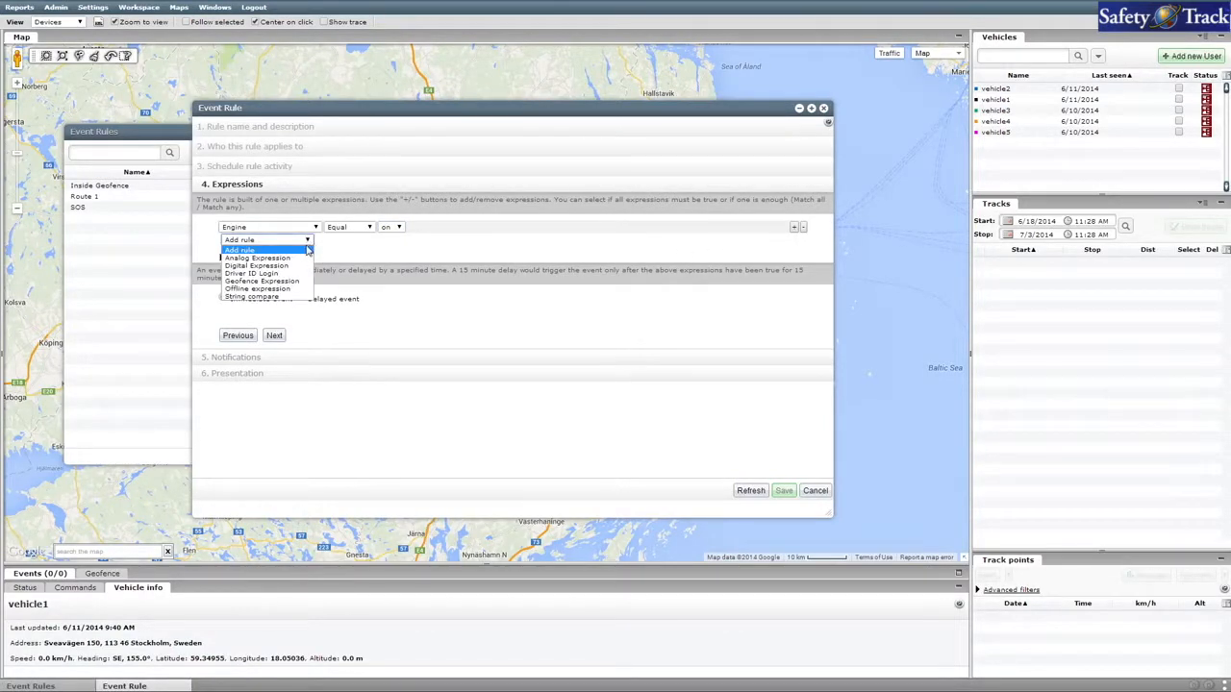
pyautogui.click(302, 258)
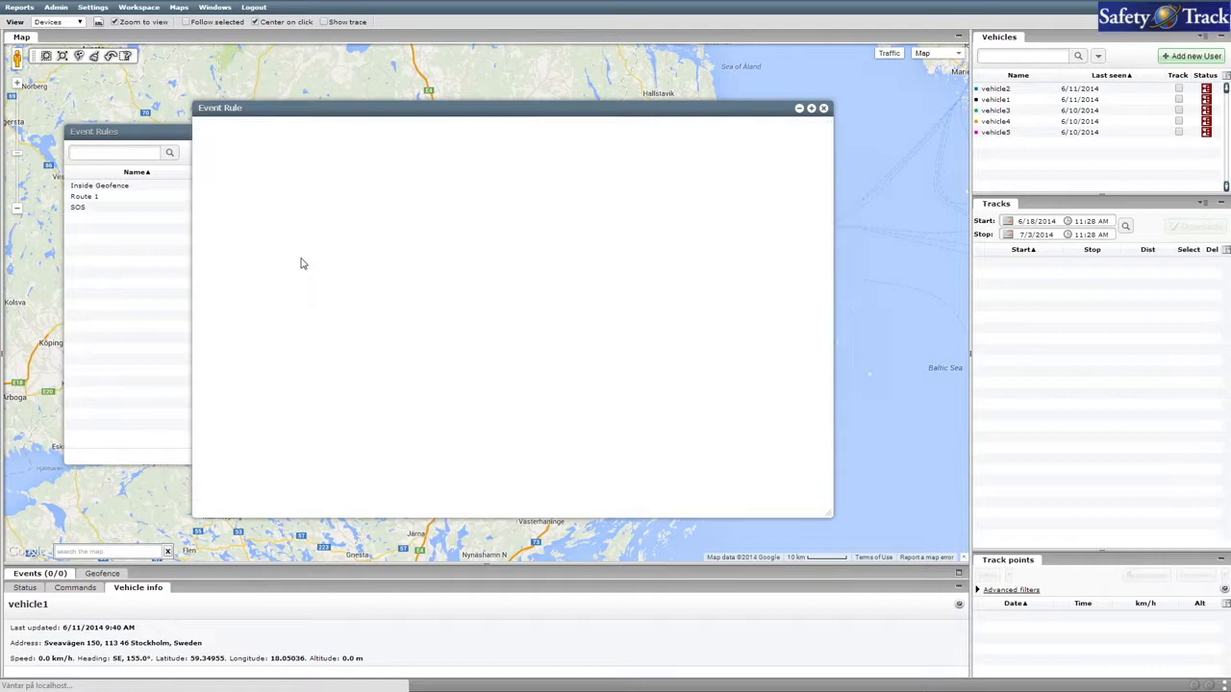
pyautogui.click(314, 241)
pyautogui.moveTo(315, 270); pyautogui.dragTo(316, 342)
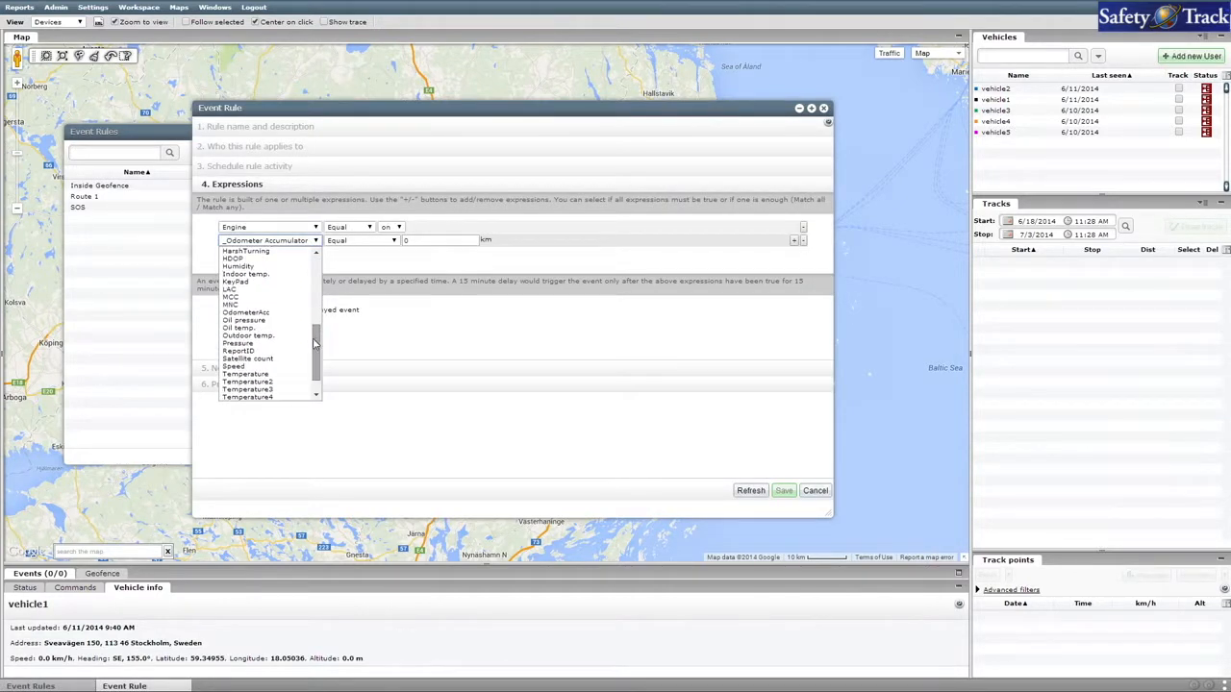
pyautogui.click(288, 366)
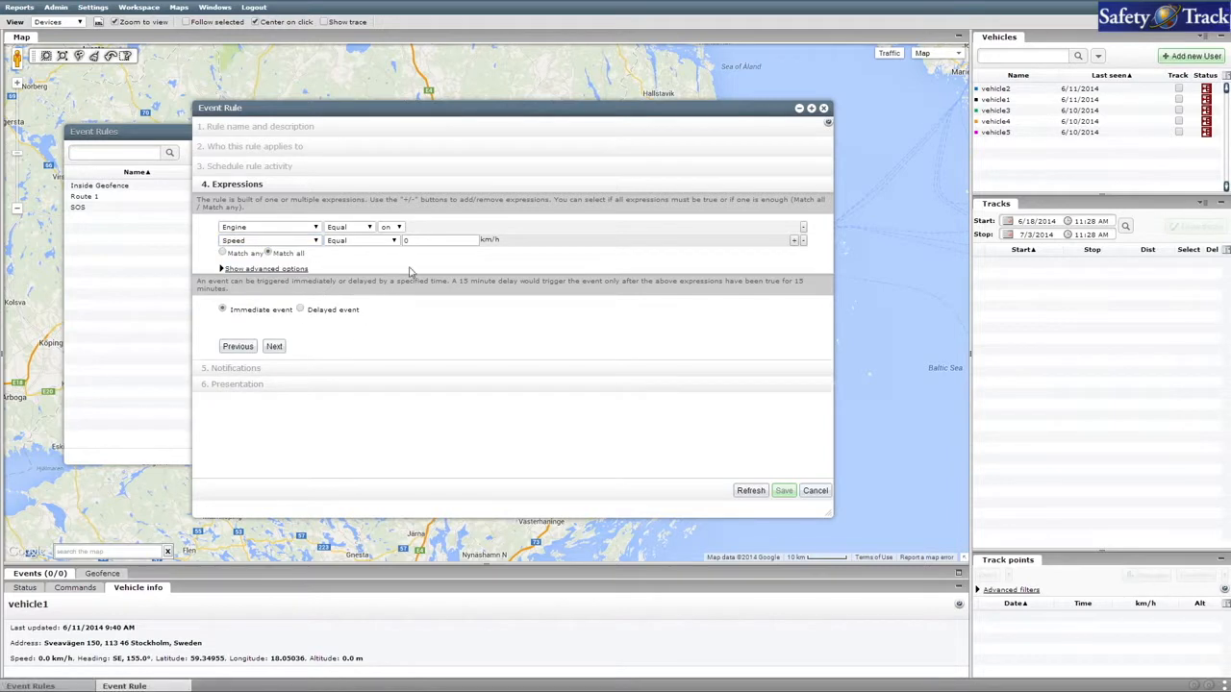
pyautogui.click(420, 241)
# Require all expressions to match and delay the event by at least 5 minutes.
pyautogui.click(223, 253)
pyautogui.click(270, 253)
pyautogui.click(301, 310)
pyautogui.click(329, 333)
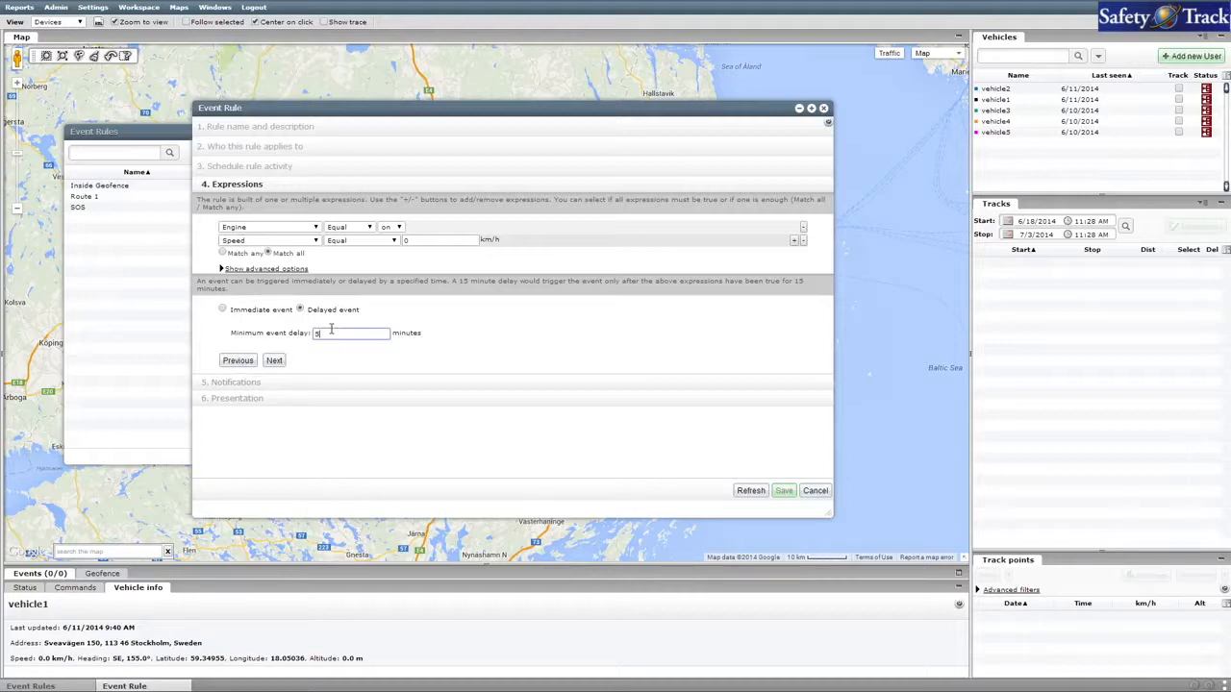
pyautogui.click(274, 361)
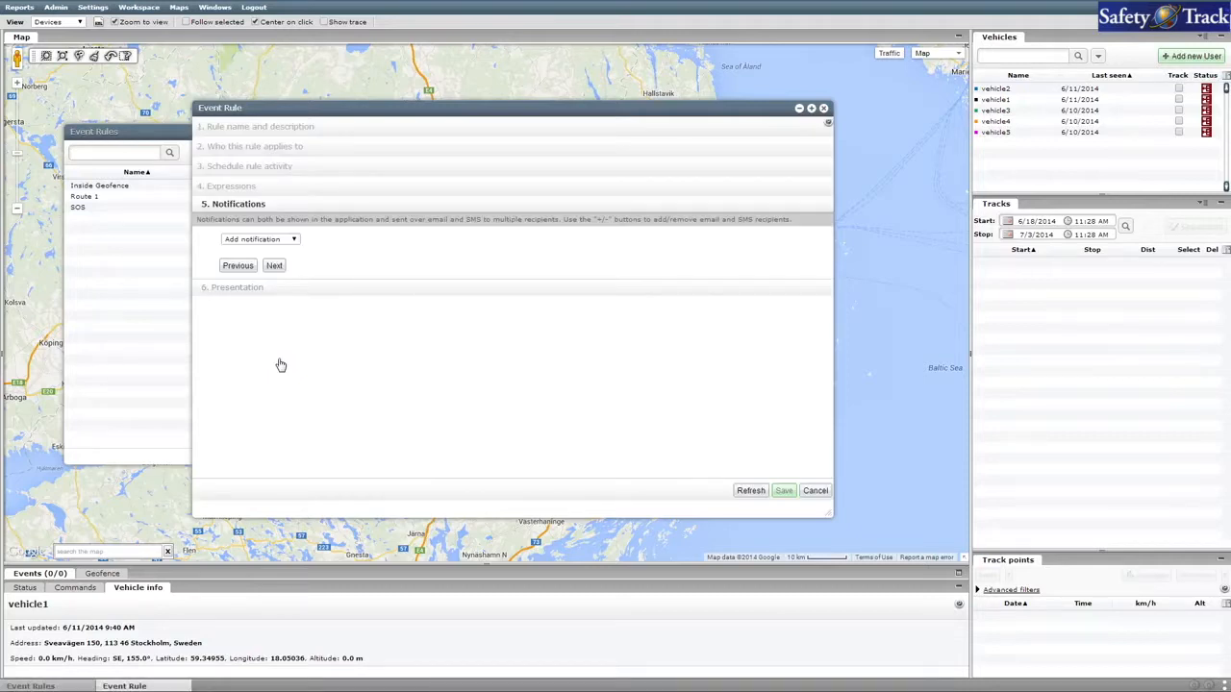
# Add an Argument notification named "Idle vehicle".
pyautogui.click(295, 241)
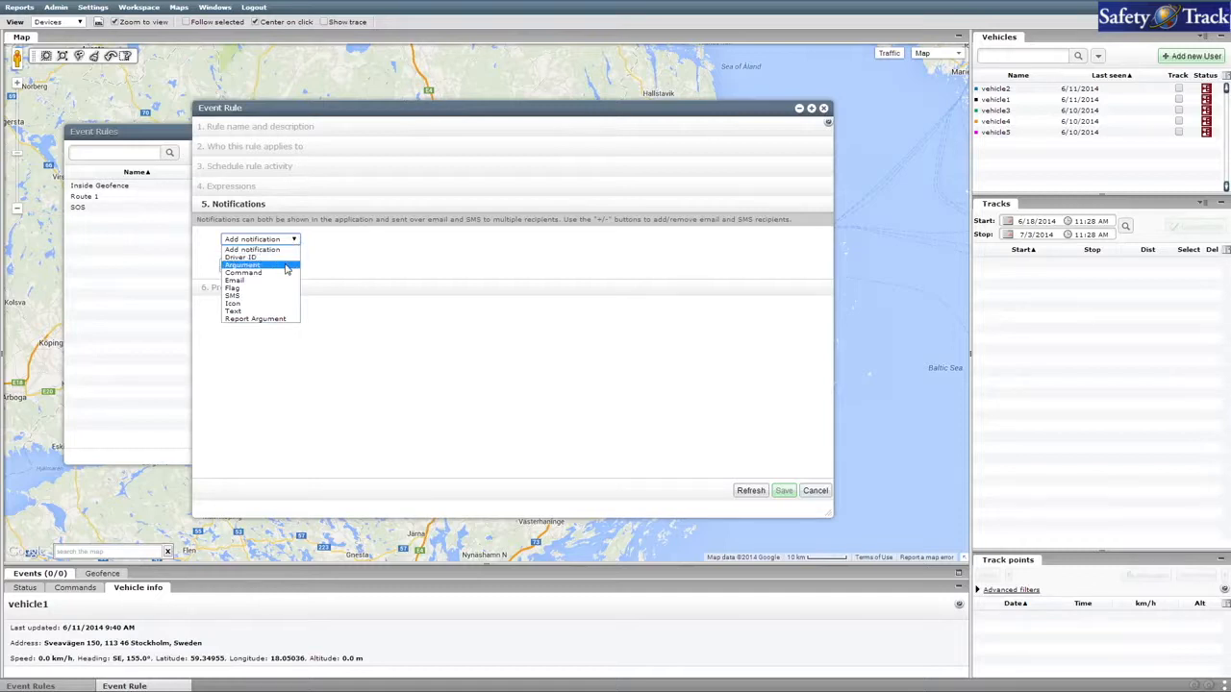
pyautogui.click(285, 265)
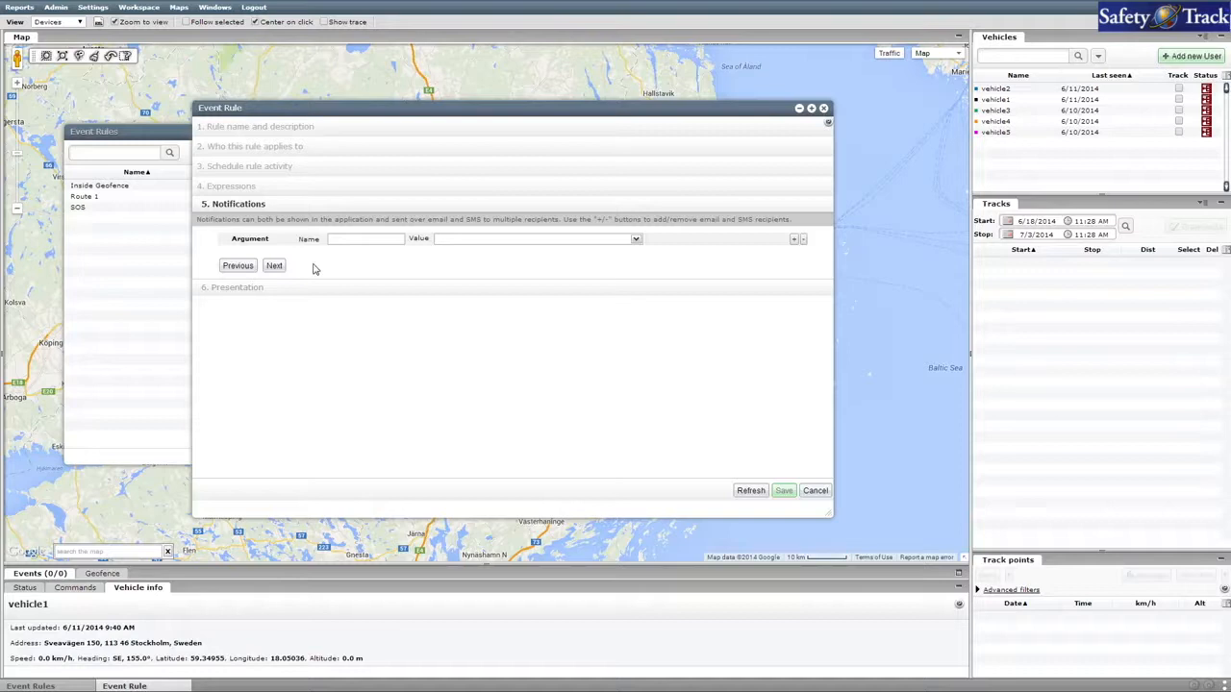
pyautogui.click(345, 240)
pyautogui.write('Idle vehicle')
# Set the argument's value to the Vehicle name variable followed by "is idle" and continue to the presentation settings.
pyautogui.click(635, 240)
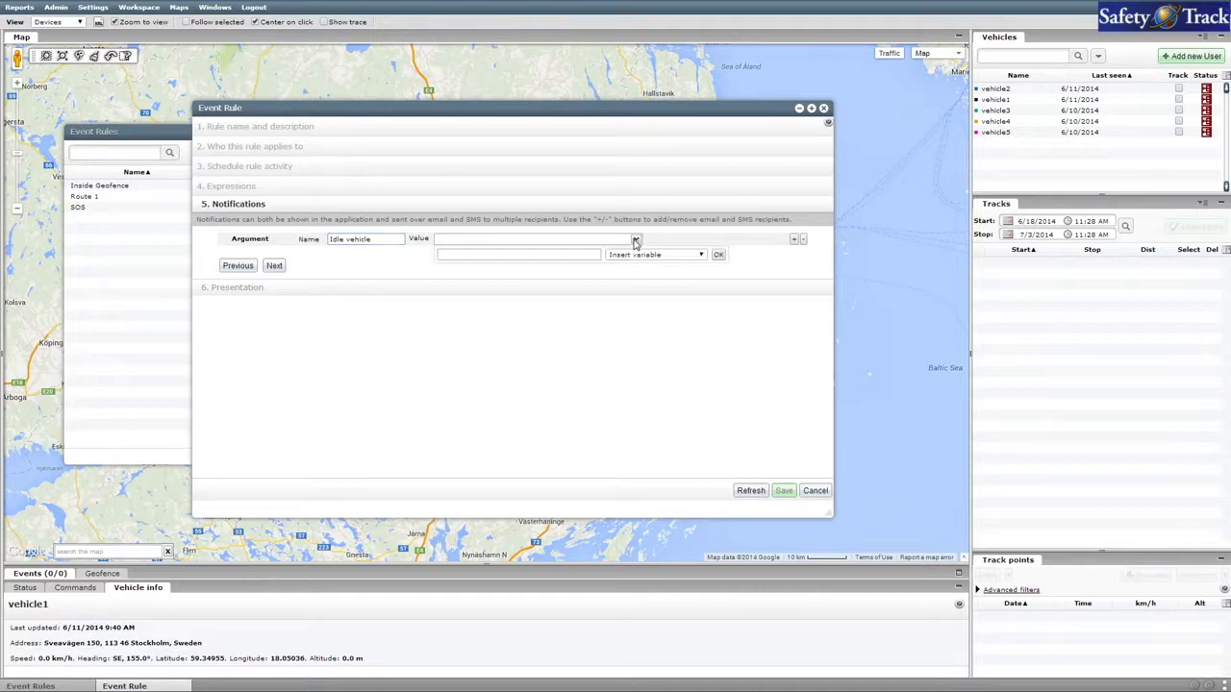
pyautogui.click(685, 257)
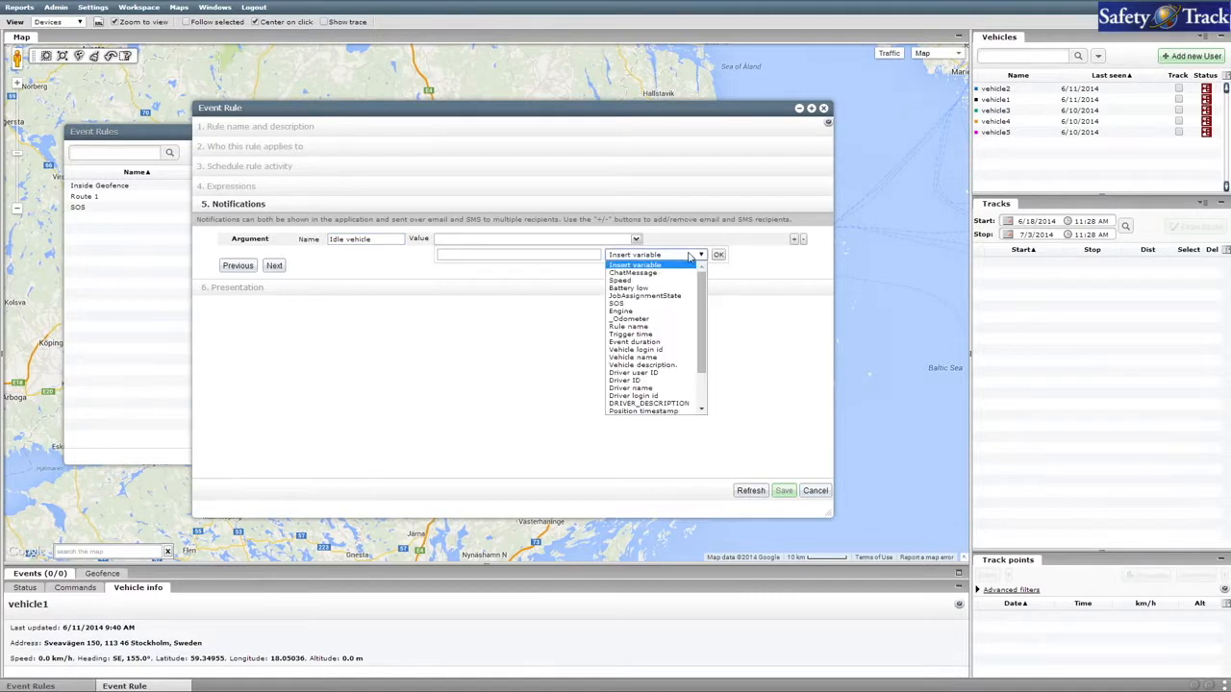
pyautogui.click(668, 362)
pyautogui.click(524, 255)
pyautogui.write('is idle')
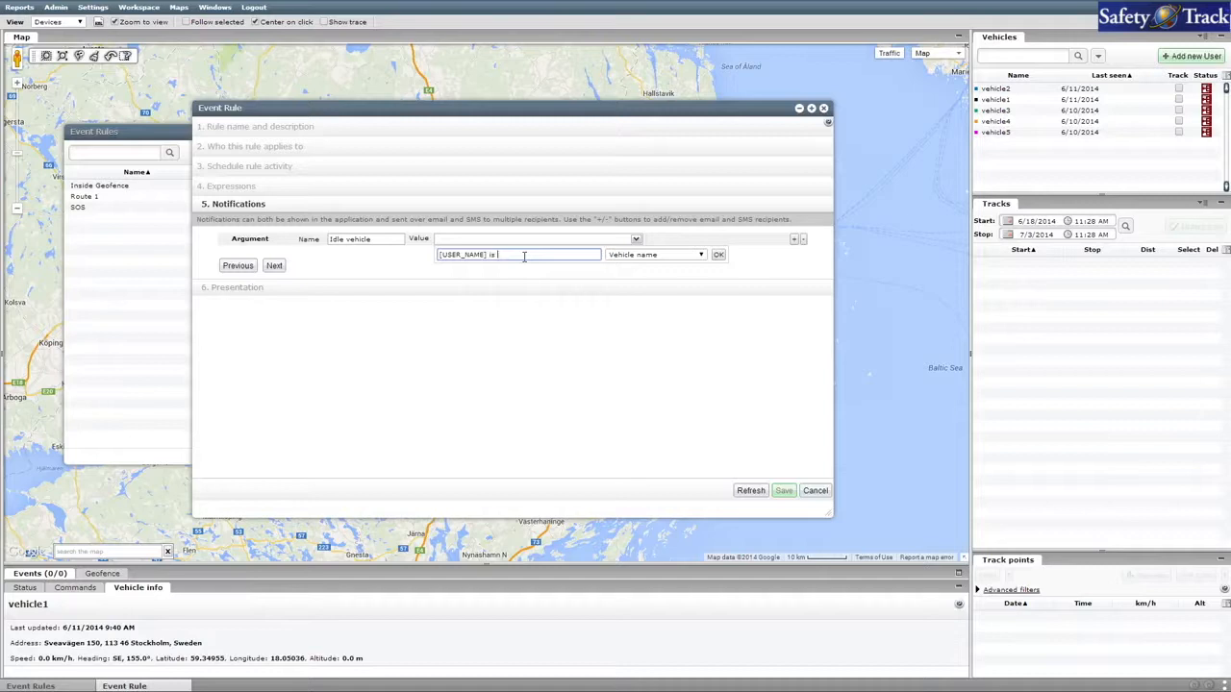
pyautogui.click(718, 255)
pyautogui.click(275, 266)
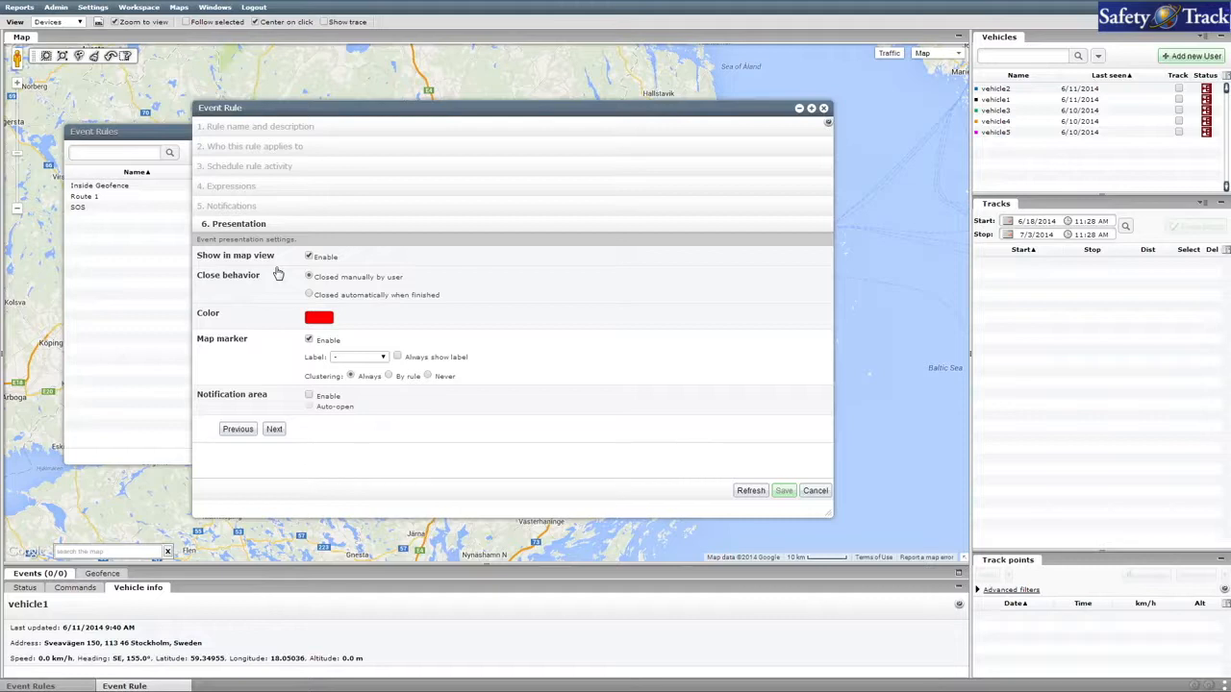
# Use the "Idle vehicle" argument as the map marker label, always show it, and save the event rule.
pyautogui.click(384, 358)
pyautogui.click(381, 376)
pyautogui.click(398, 358)
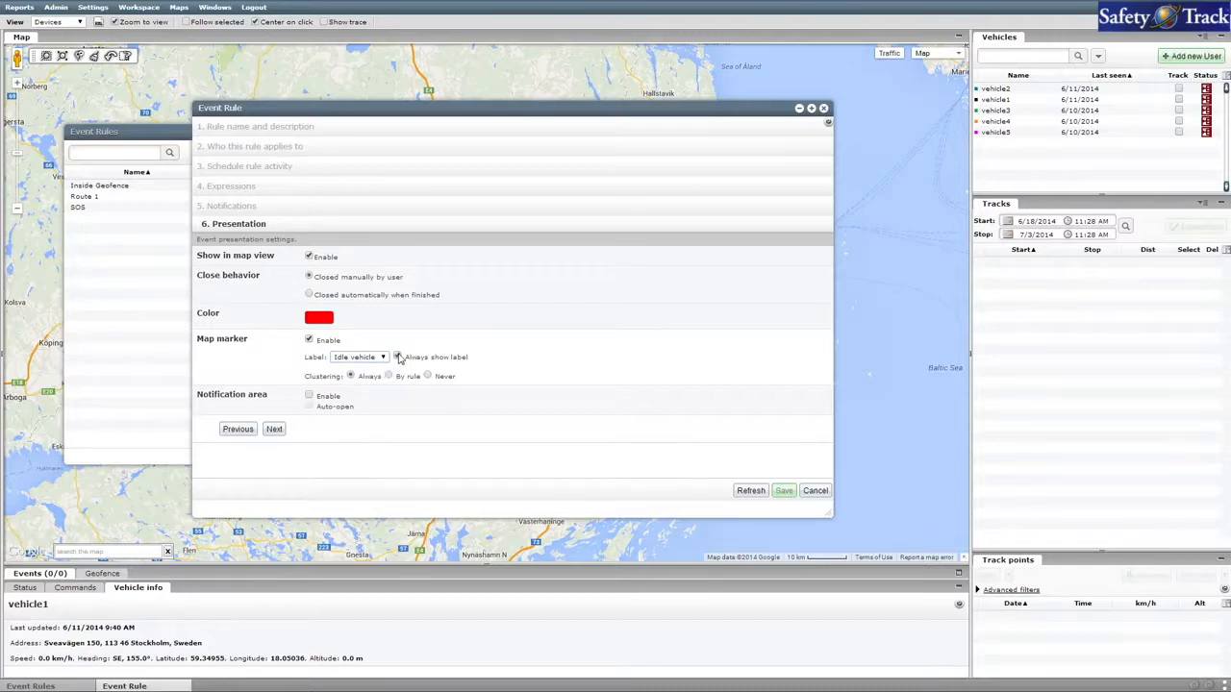
pyautogui.click(275, 430)
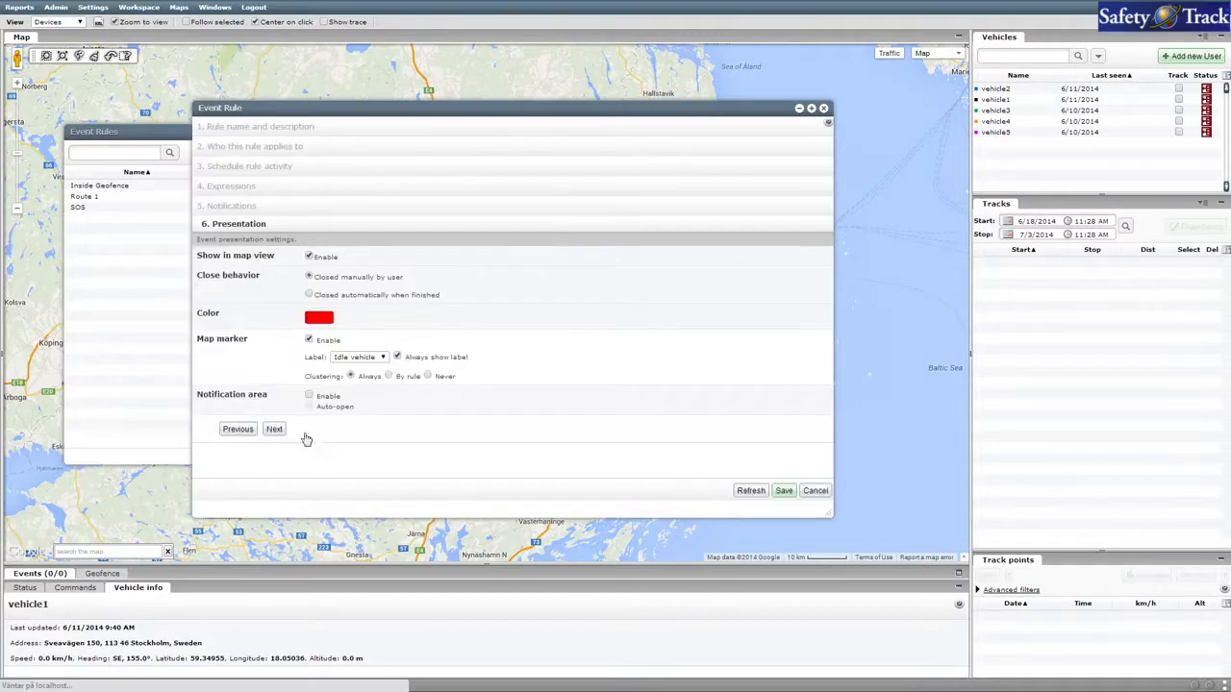
pyautogui.click(784, 493)
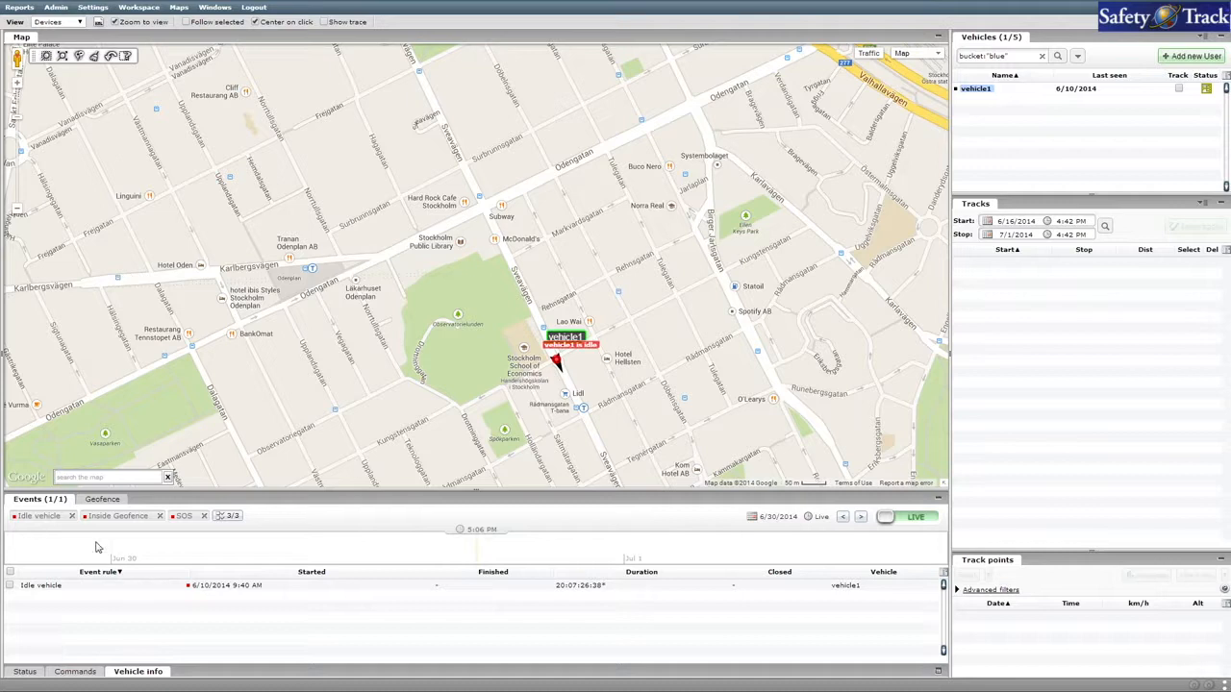
# Remove the Inside Geofence and SOS rules from the events filter and add both back.
pyautogui.click(158, 516)
pyautogui.click(117, 516)
pyautogui.click(102, 518)
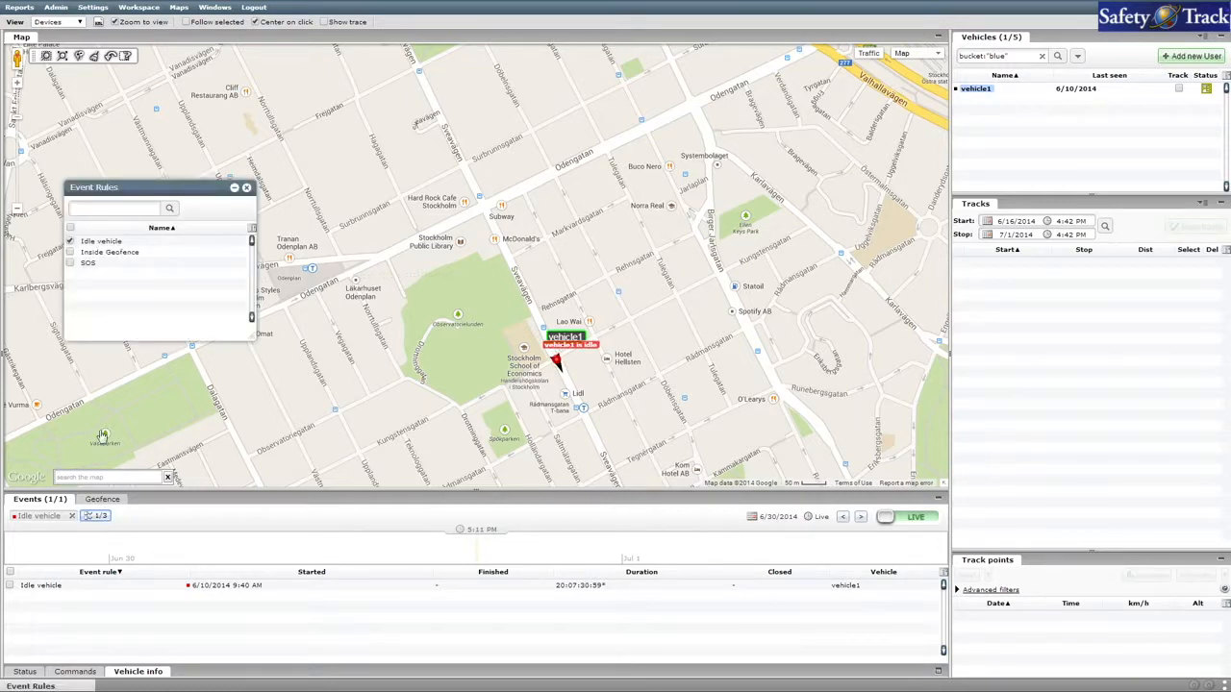
pyautogui.click(69, 252)
pyautogui.click(69, 262)
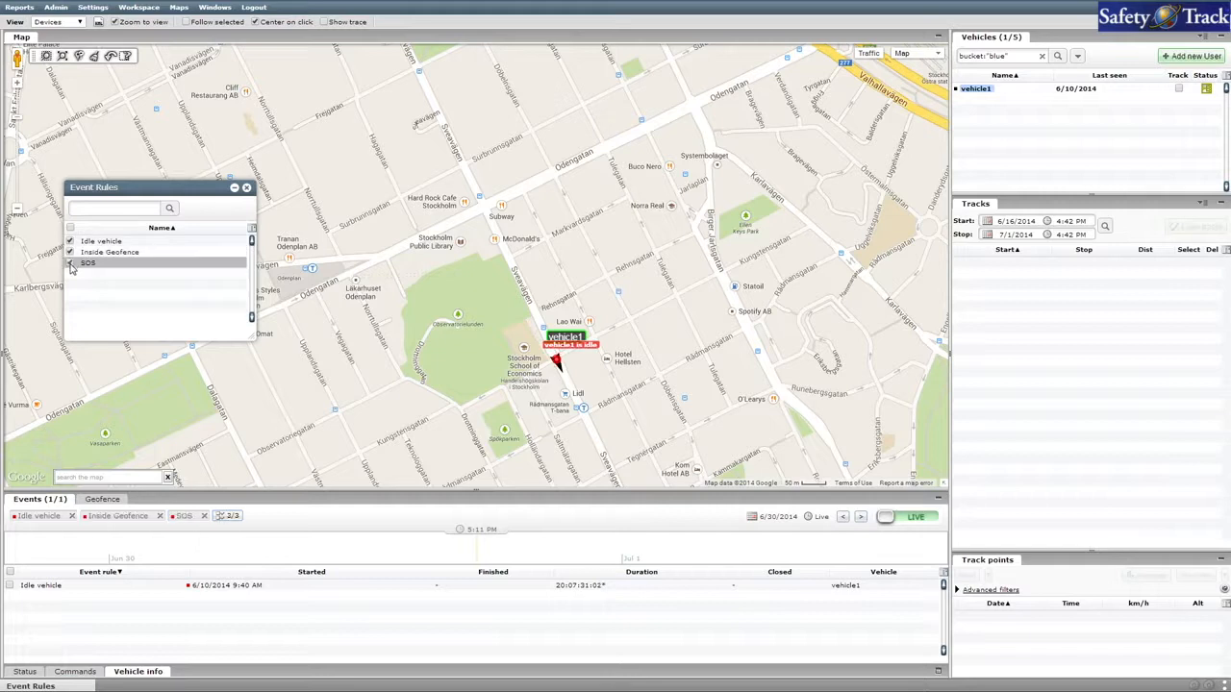
pyautogui.click(246, 188)
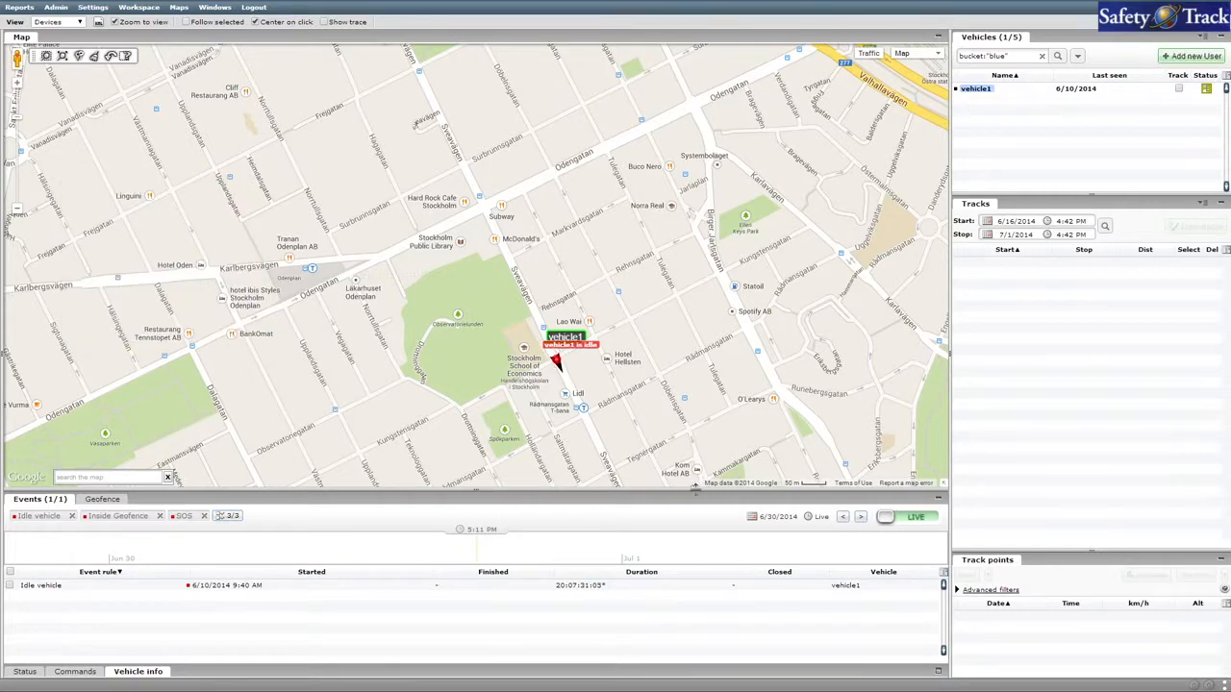
# Look through the events calendar and the history timeline, and return the events view to live mode.
pyautogui.click(769, 521)
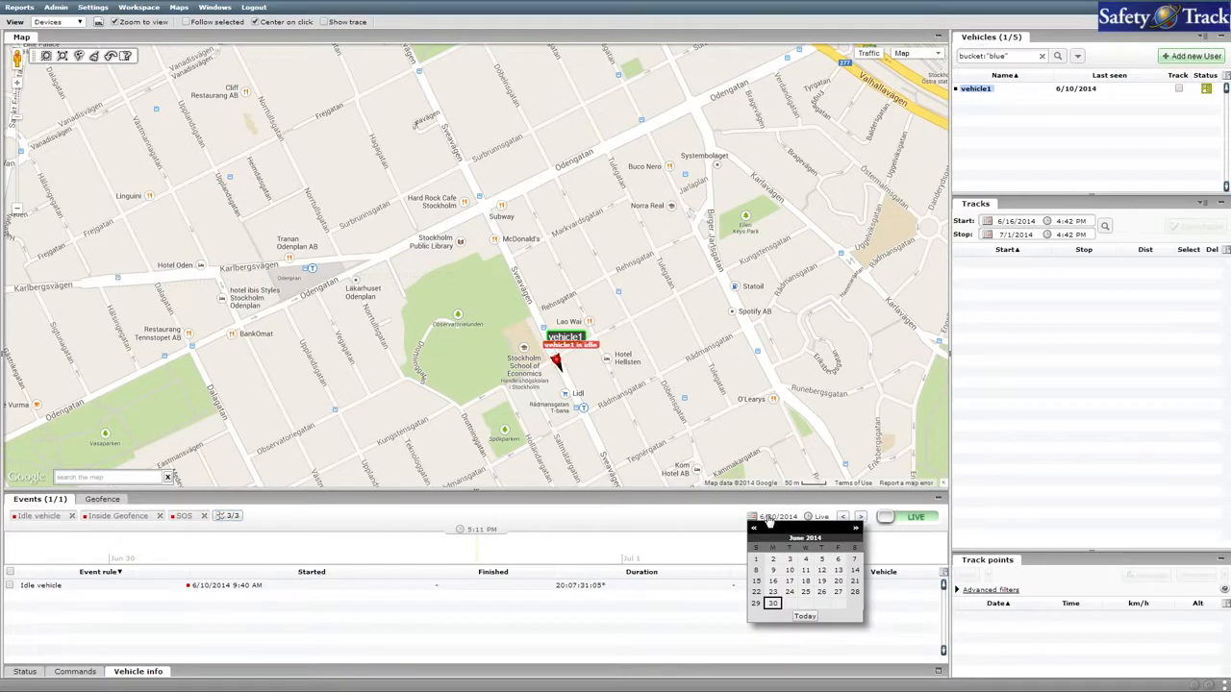
pyautogui.click(856, 528)
pyautogui.click(856, 528)
pyautogui.click(887, 536)
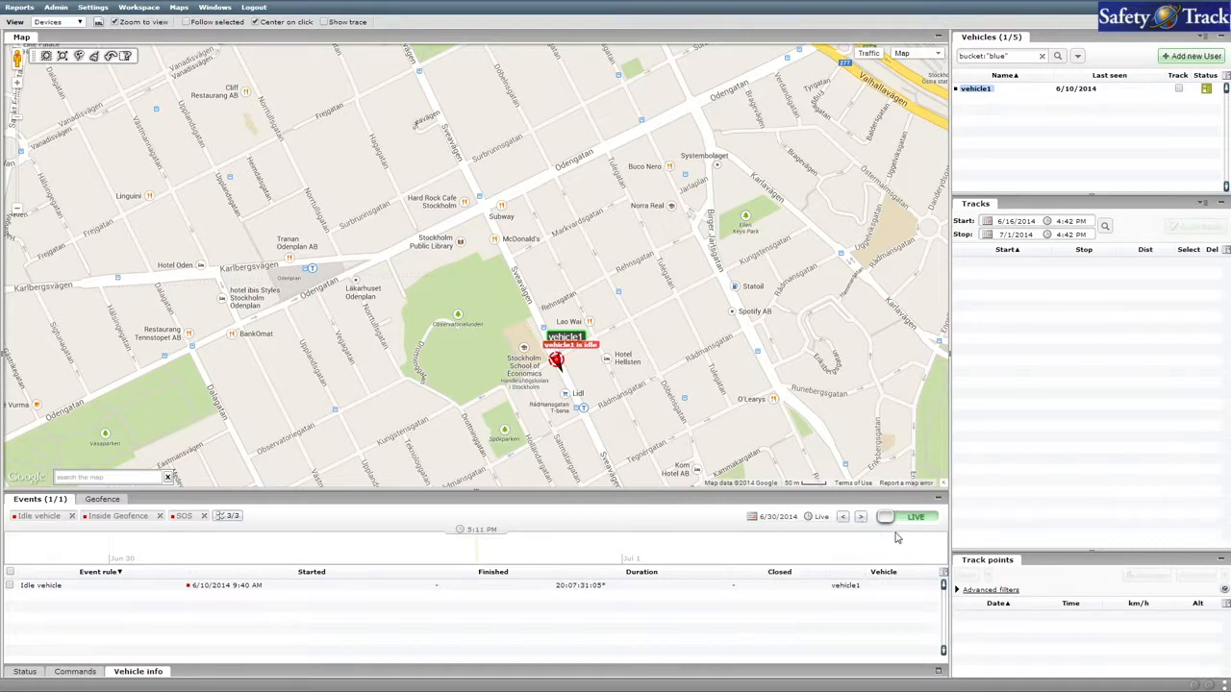
pyautogui.click(912, 519)
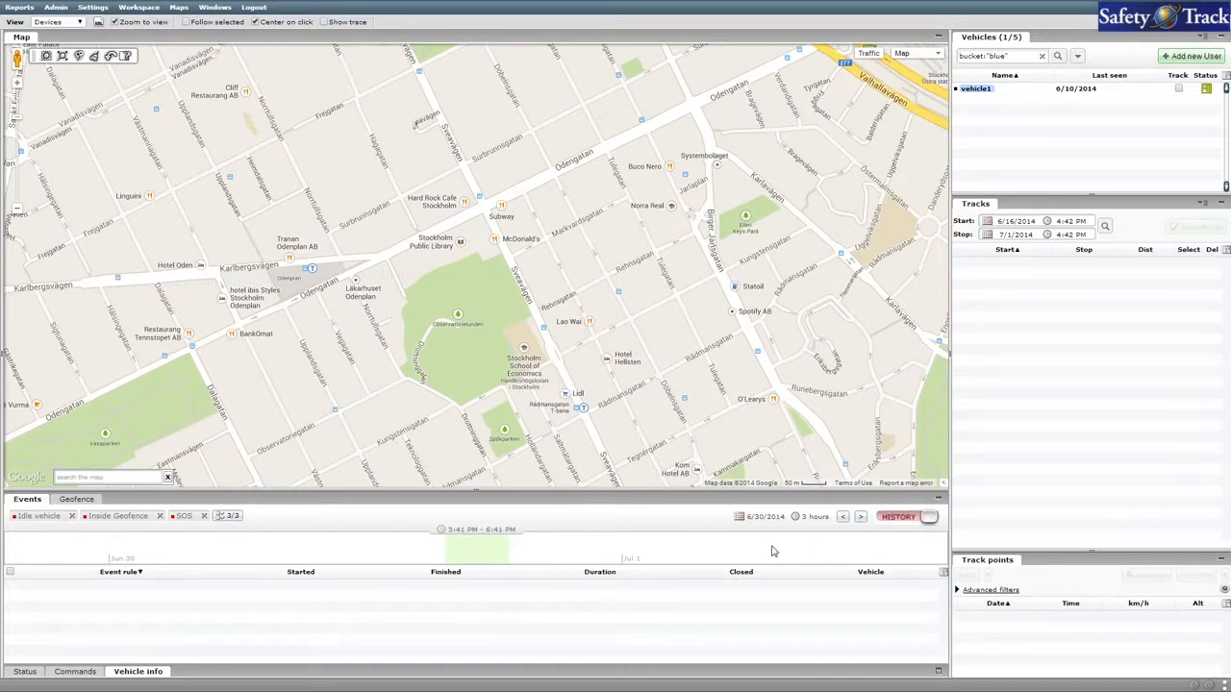
pyautogui.moveTo(726, 555); pyautogui.dragTo(502, 555)
pyautogui.click(904, 525)
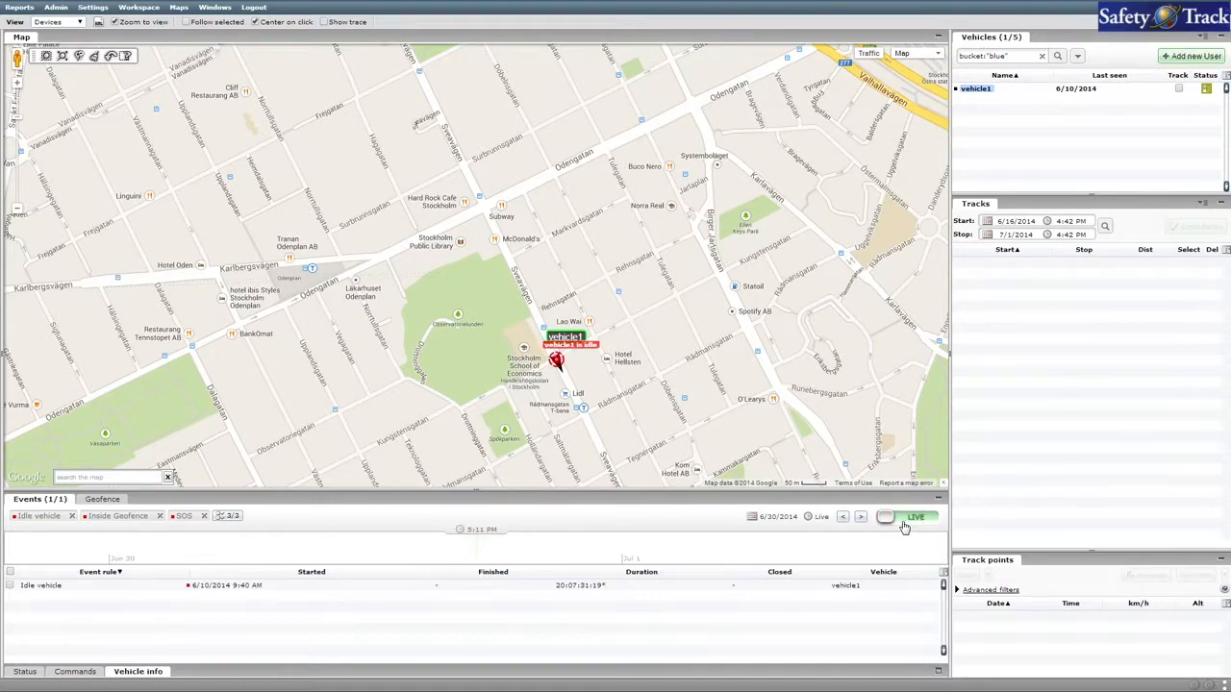
# Close vehicle1's Idle vehicle event in the events list.
pyautogui.rightClick(58, 589)
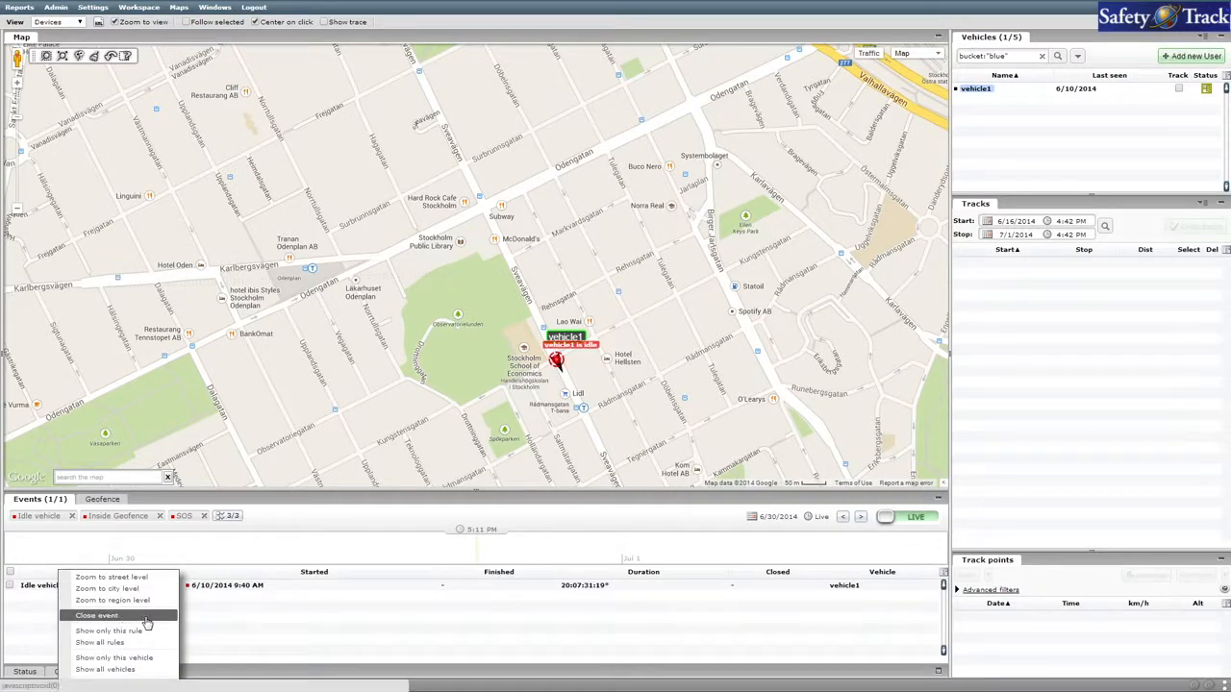
pyautogui.click(9, 586)
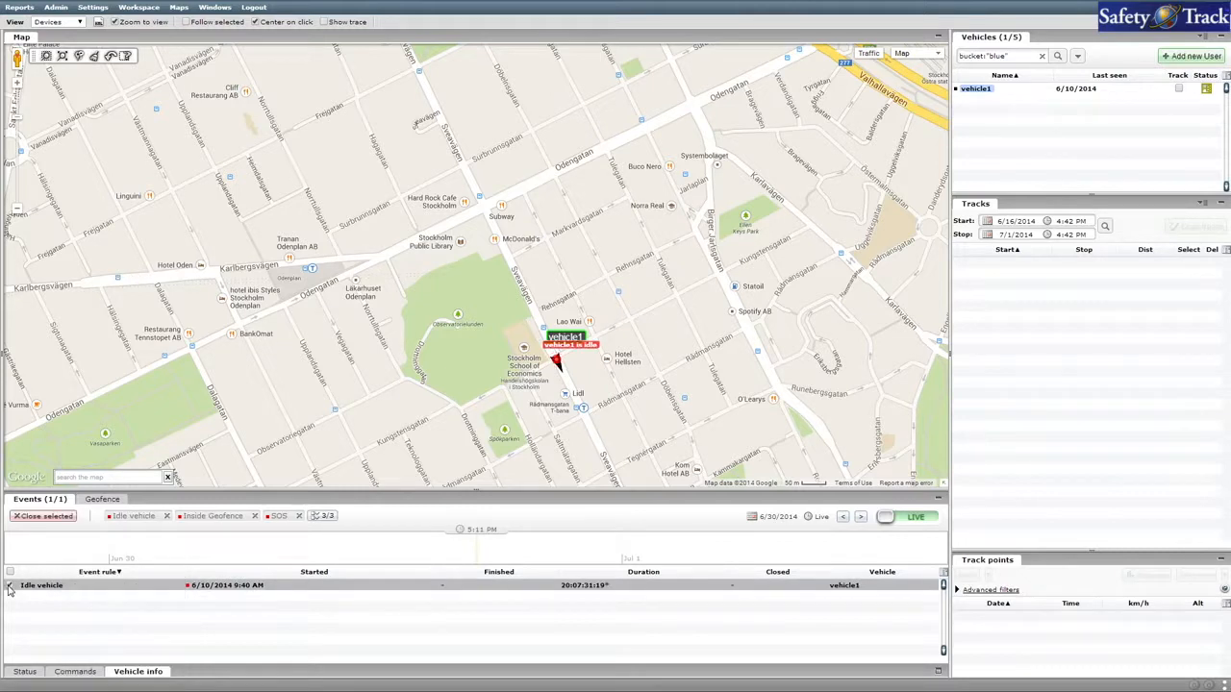
pyautogui.click(45, 517)
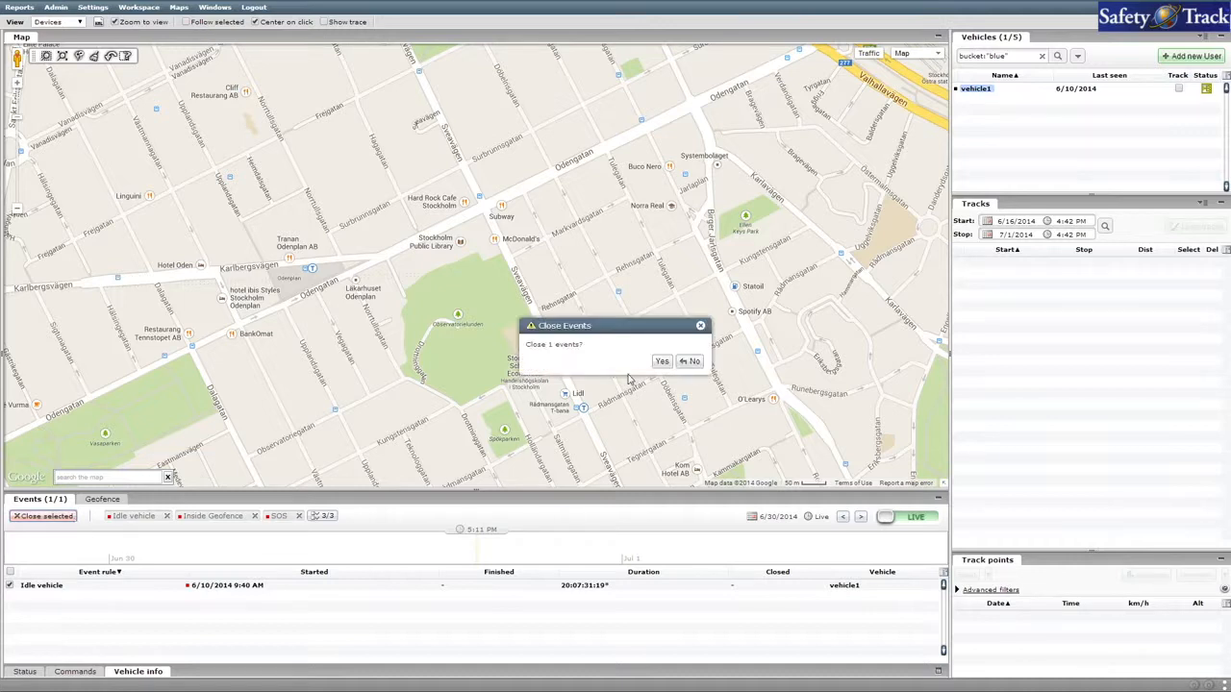
pyautogui.click(662, 362)
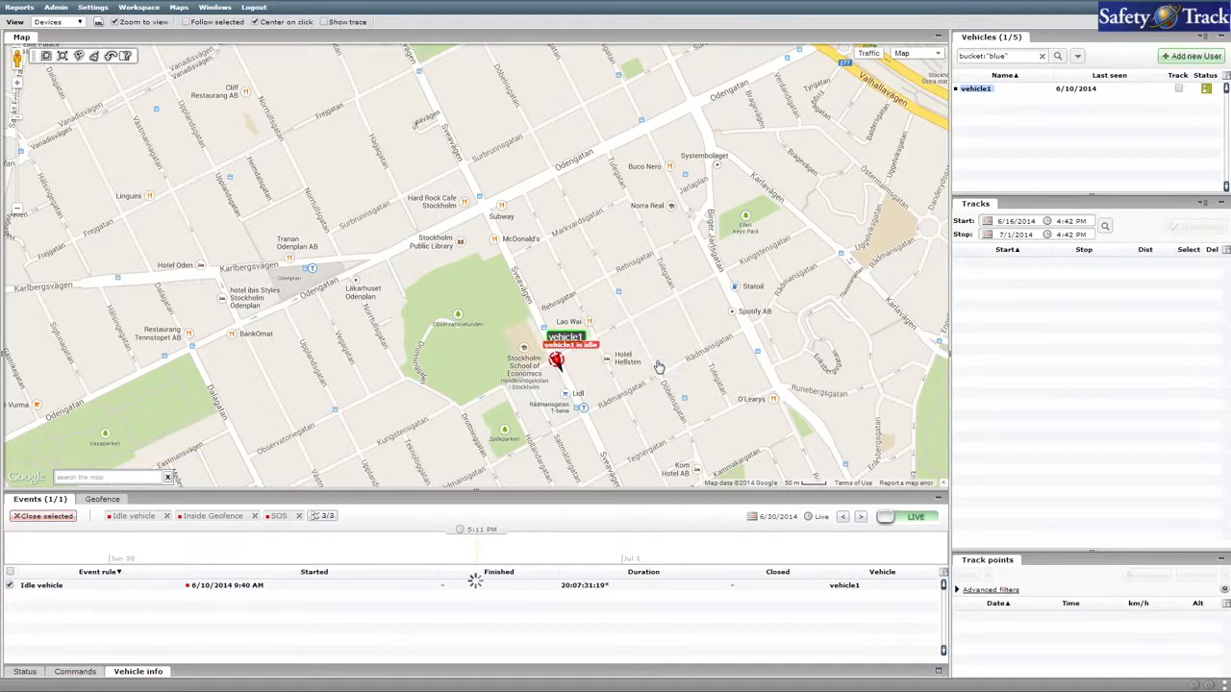